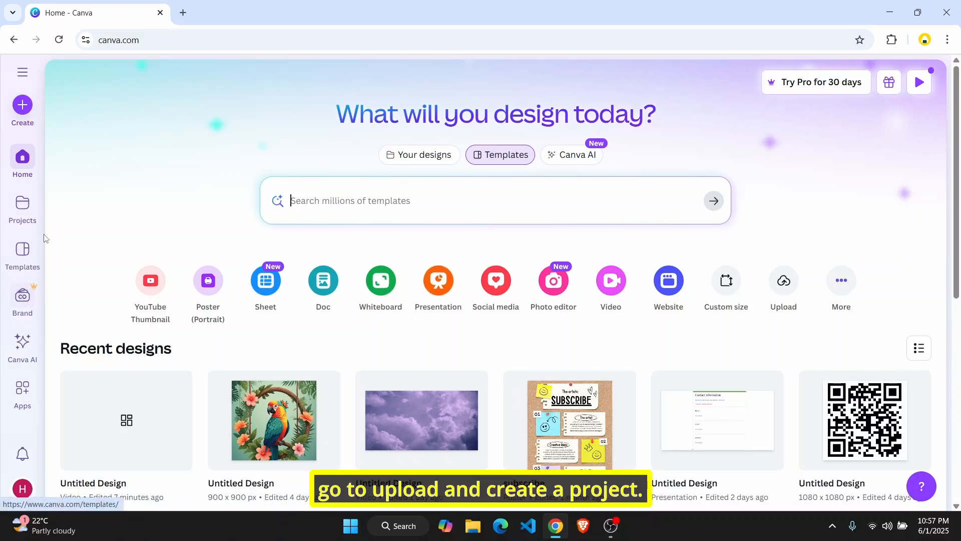
# Start a new Mobile Video design.
pyautogui.click(613, 277)
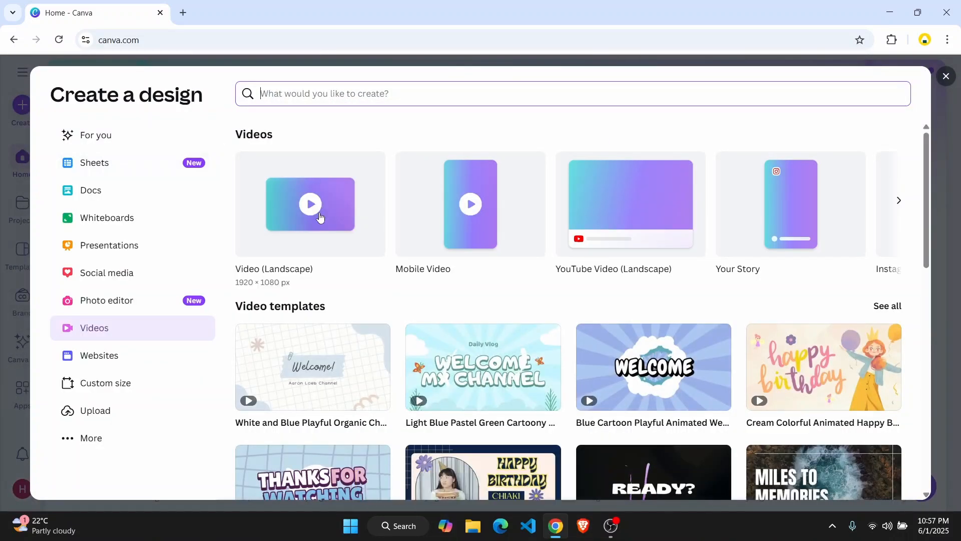
pyautogui.click(473, 209)
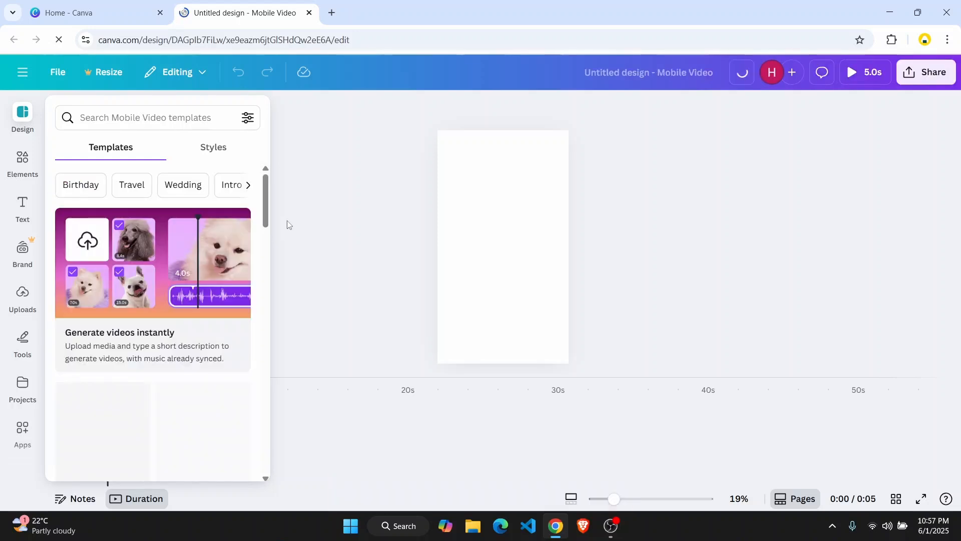
# Upload the video file video_2025-06-01_22-54-42.mp4 from the Downloads folder.
pyautogui.click(22, 300)
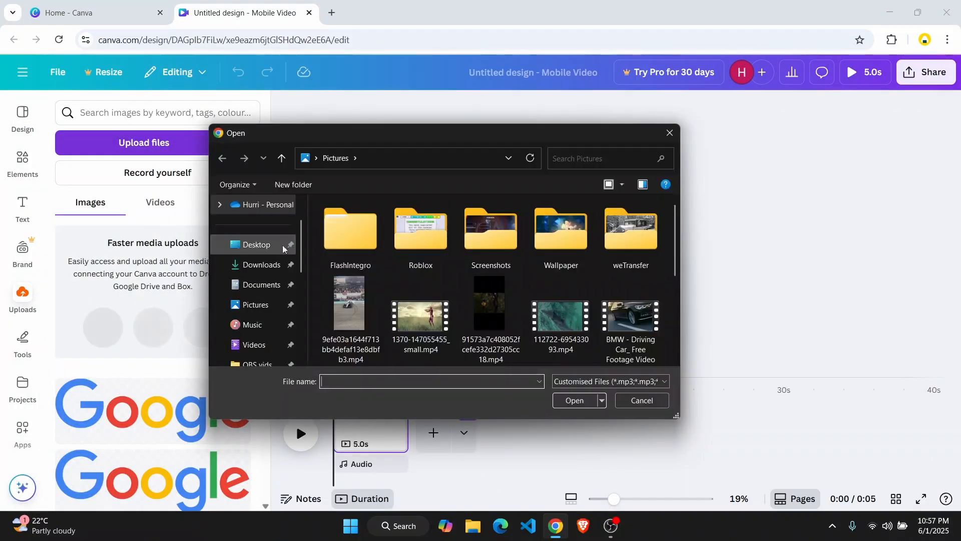
pyautogui.click(264, 271)
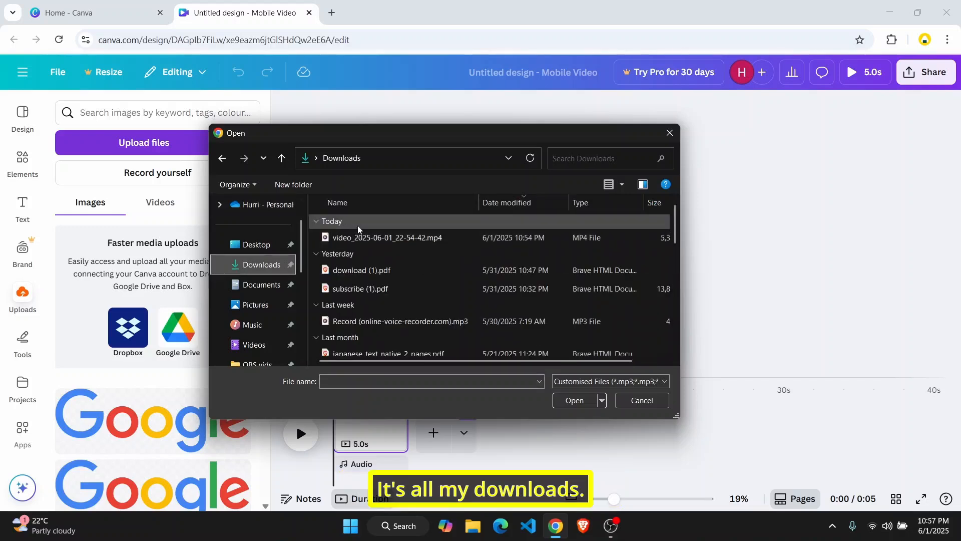
pyautogui.doubleClick(356, 239)
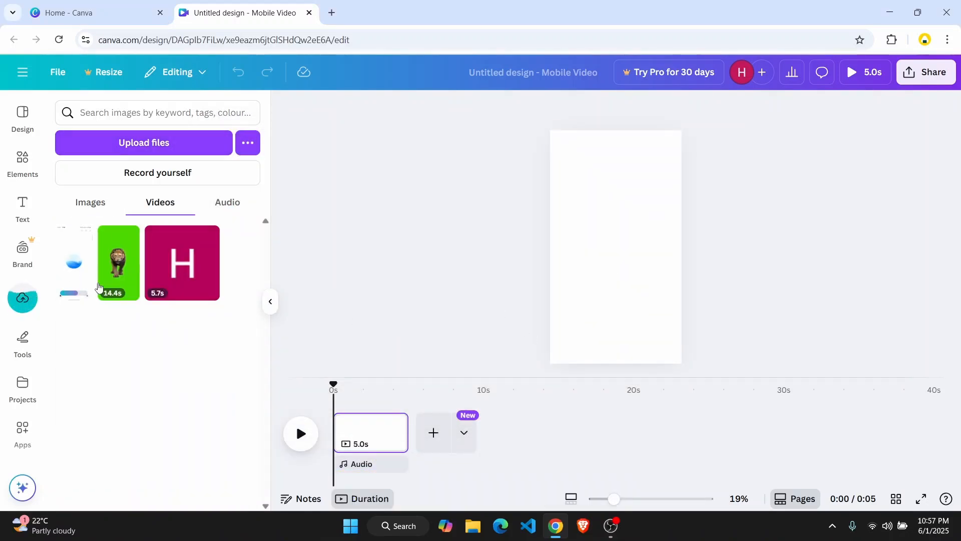
# Place the uploaded video on the page and resize and reposition it to fill the vertical frame.
pyautogui.moveTo(84, 262); pyautogui.dragTo(615, 208)
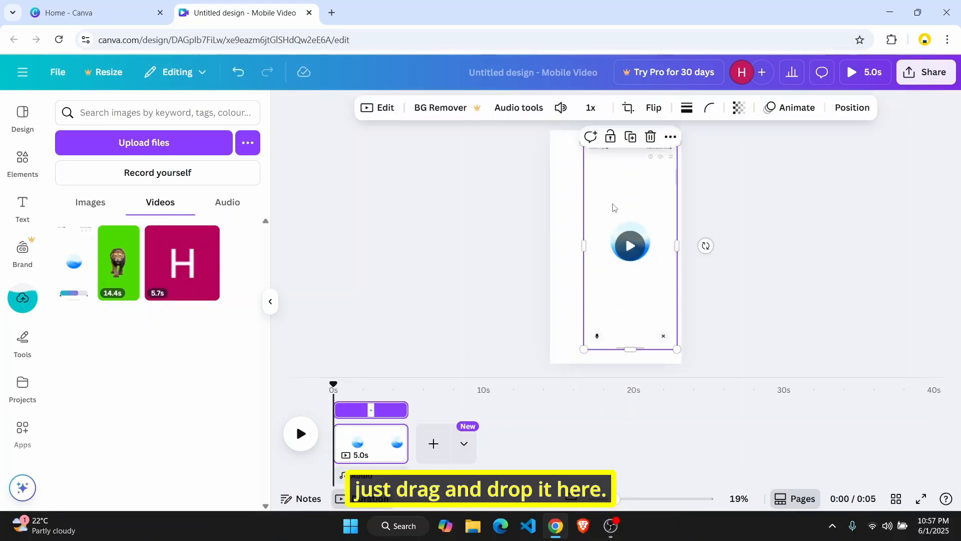
pyautogui.moveTo(630, 269)
pyautogui.mouseDown()
pyautogui.moveTo(618, 260)
pyautogui.moveTo(617, 273)
pyautogui.mouseUp()
pyautogui.moveTo(663, 349); pyautogui.dragTo(669, 363)
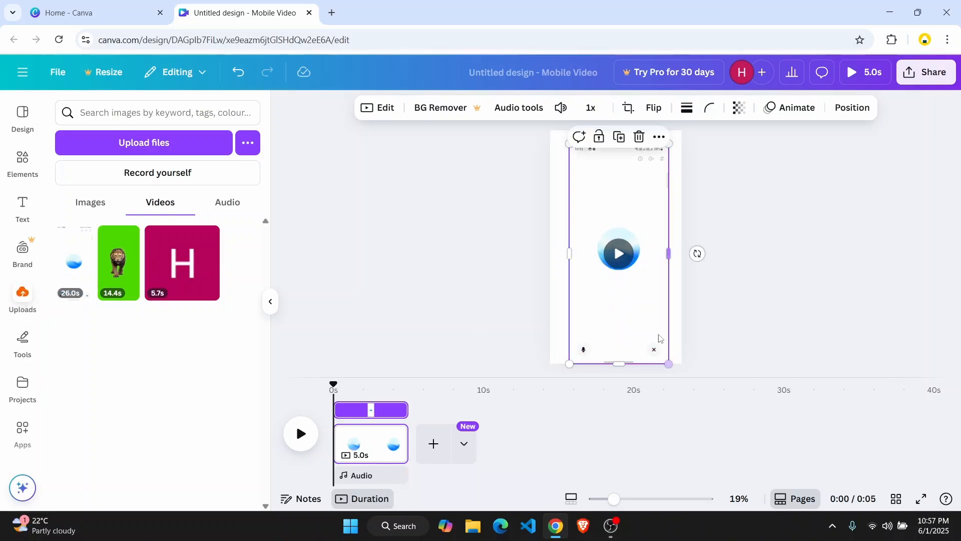
pyautogui.moveTo(669, 144); pyautogui.dragTo(683, 135)
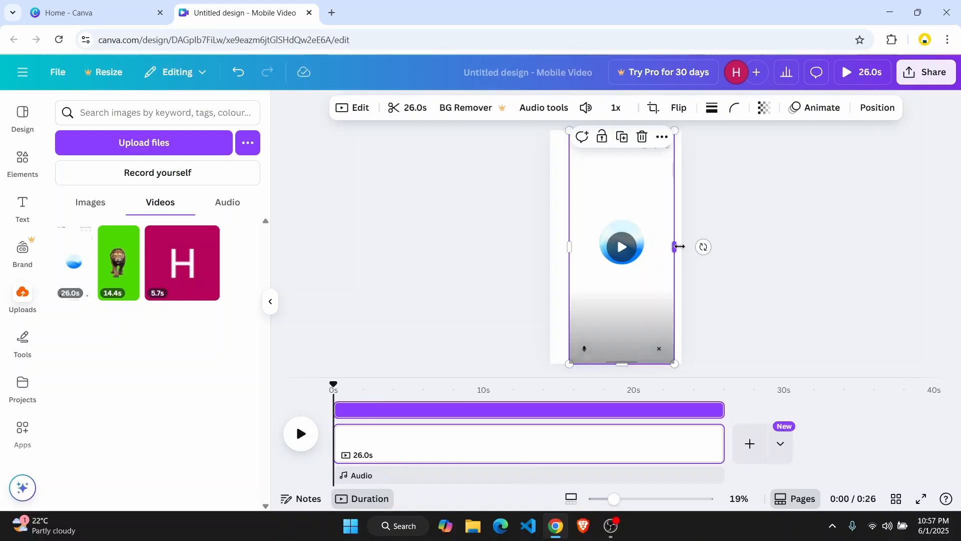
pyautogui.moveTo(678, 245); pyautogui.dragTo(682, 246)
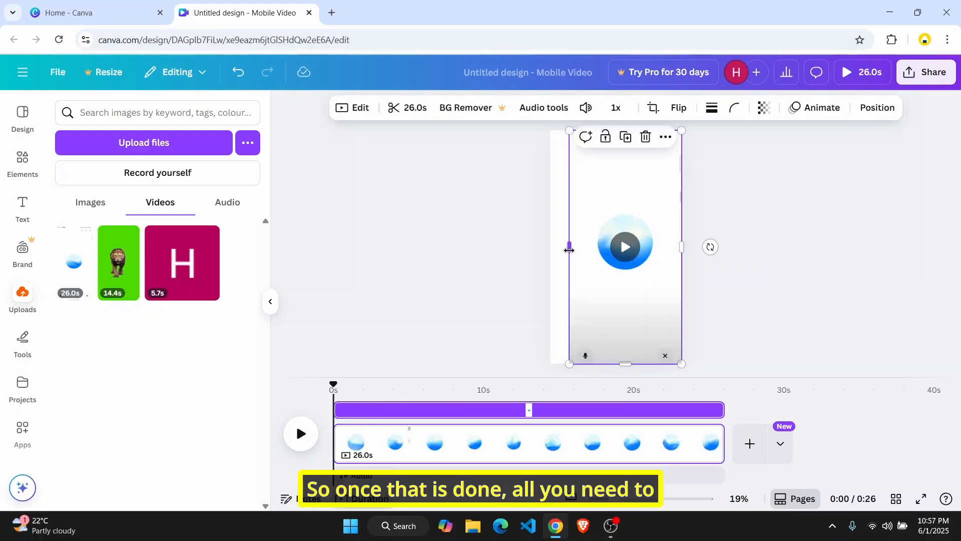
pyautogui.moveTo(569, 246)
pyautogui.mouseDown()
pyautogui.moveTo(539, 246)
pyautogui.moveTo(567, 249)
pyautogui.moveTo(559, 257)
pyautogui.moveTo(572, 247)
pyautogui.mouseUp()
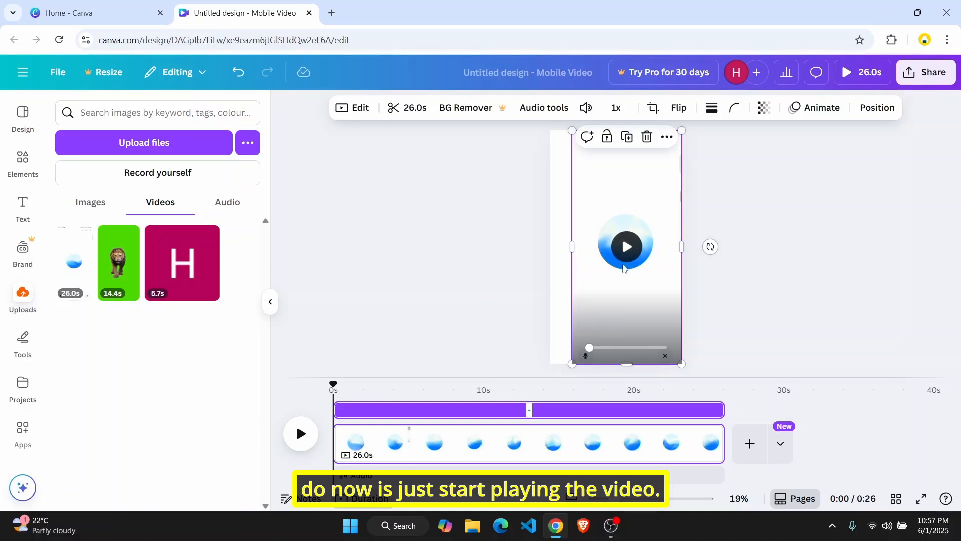
pyautogui.moveTo(629, 277); pyautogui.dragTo(629, 287)
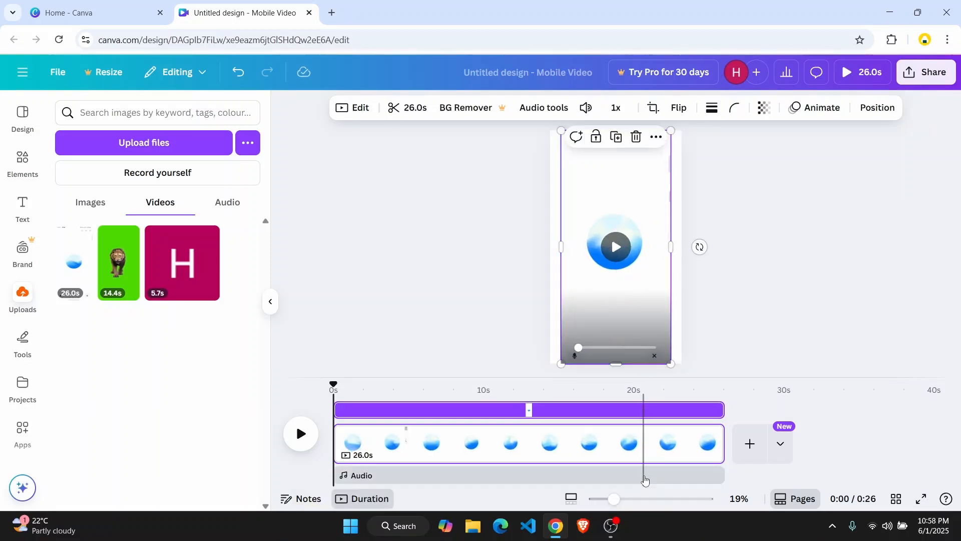
pyautogui.click(615, 262)
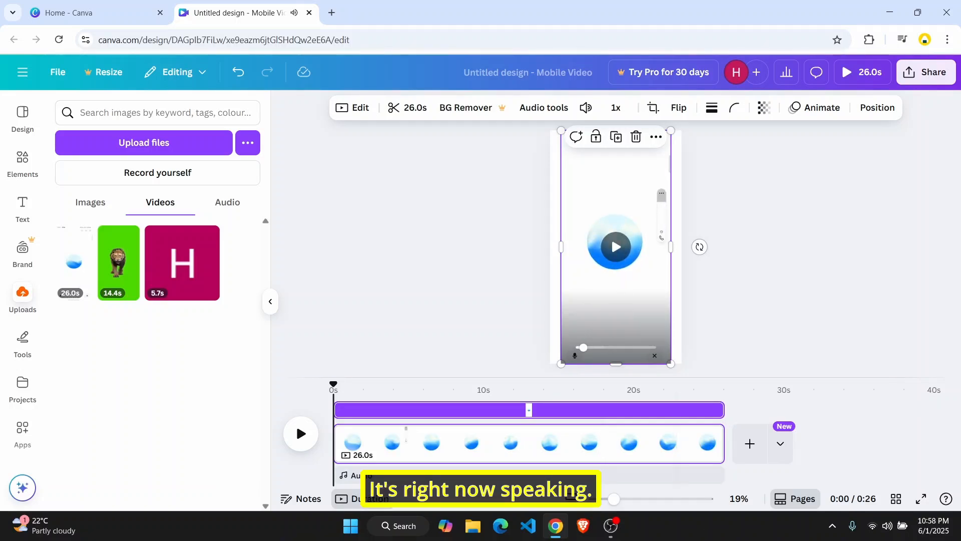
pyautogui.click(610, 533)
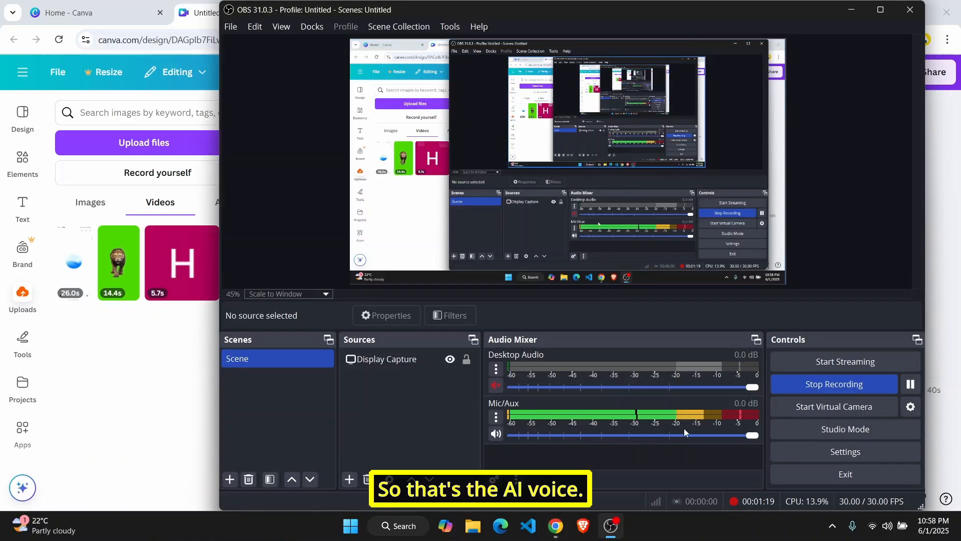
pyautogui.click(496, 385)
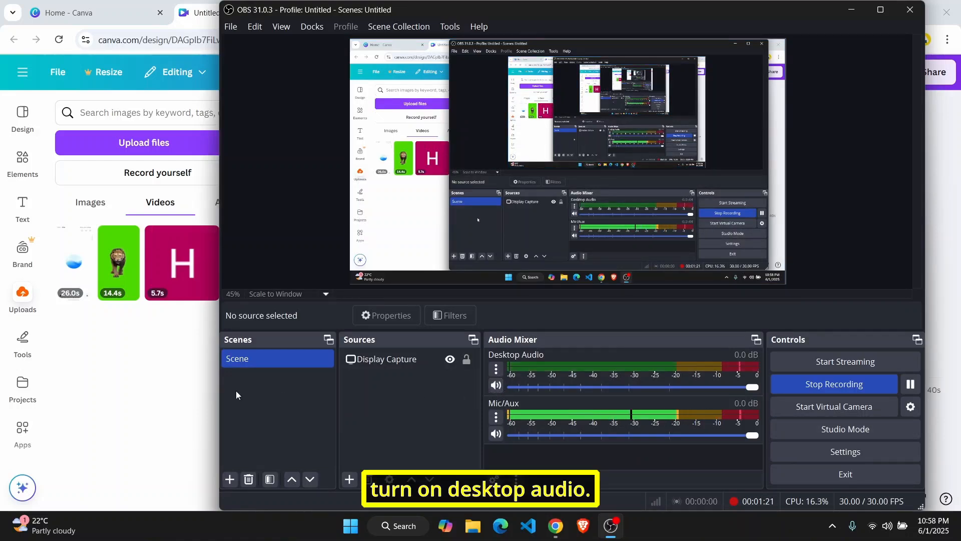
pyautogui.click(148, 382)
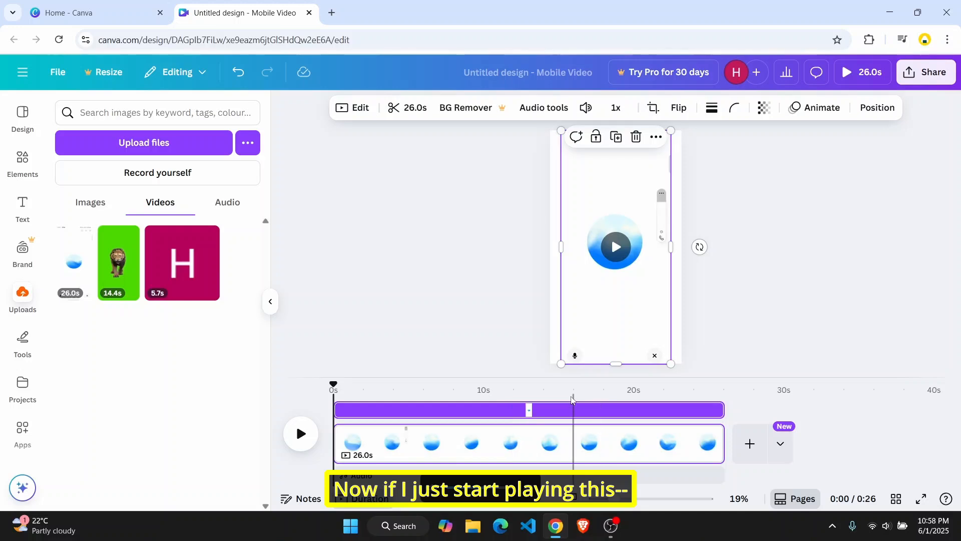
# Play the video from the beginning to listen to its speech.
pyautogui.click(609, 252)
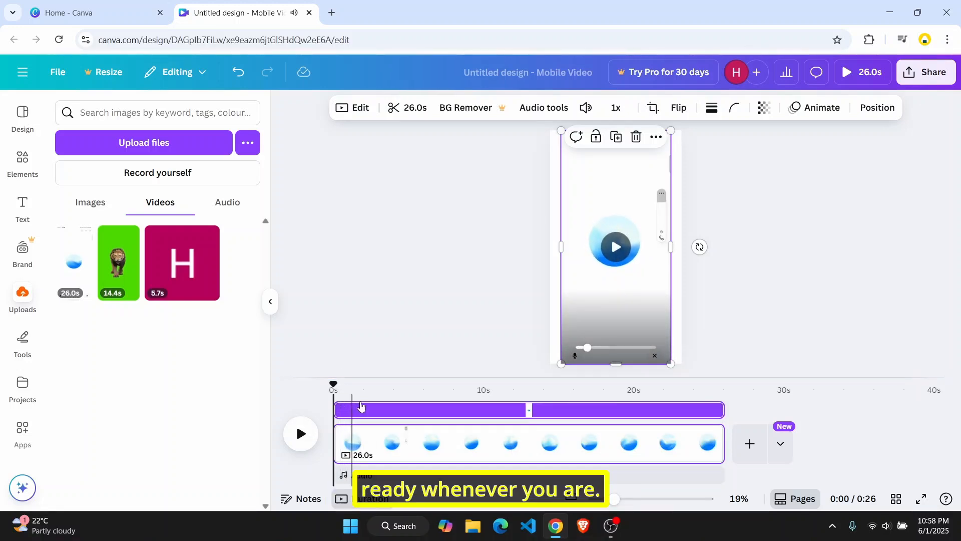
pyautogui.click(335, 387)
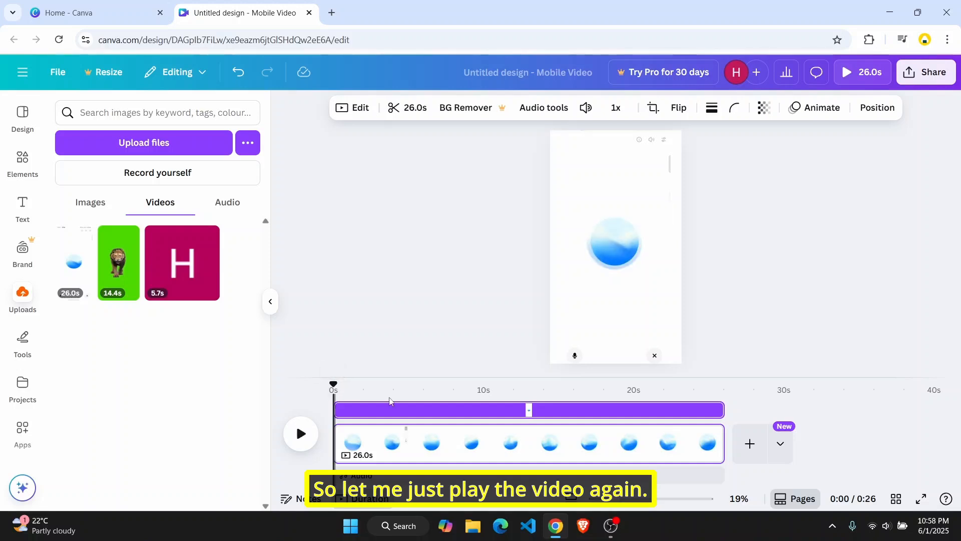
pyautogui.press('space')
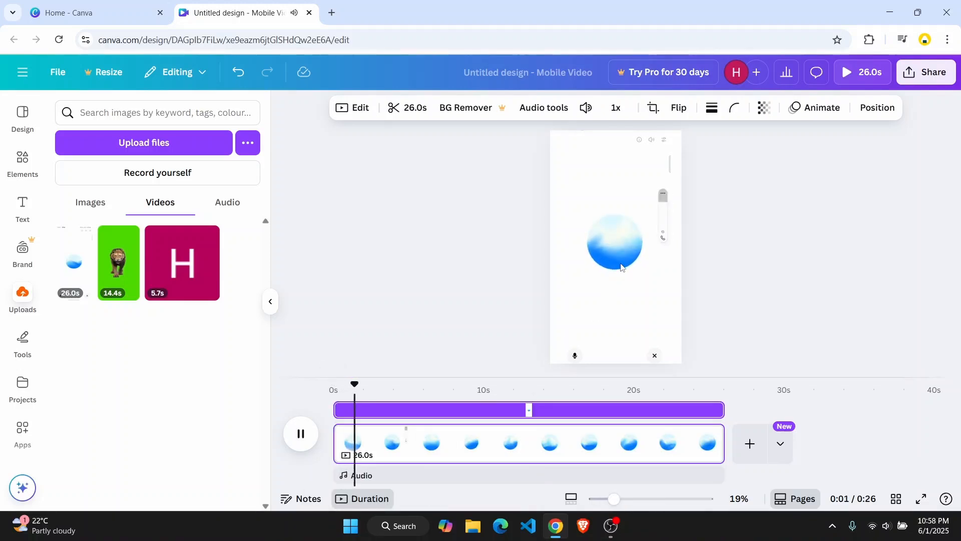
pyautogui.press('space')
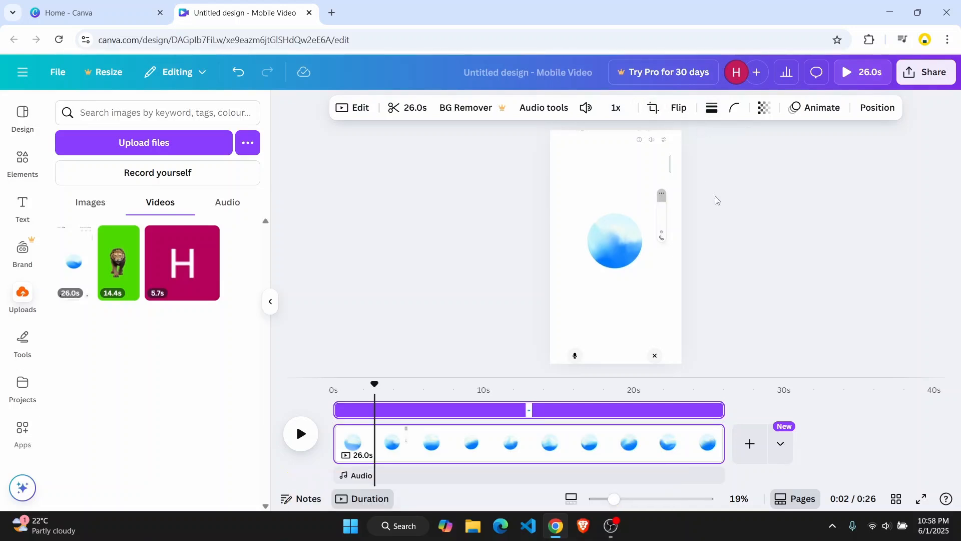
# Add a subheading text box on the video reading "Alright,".
pyautogui.click(22, 205)
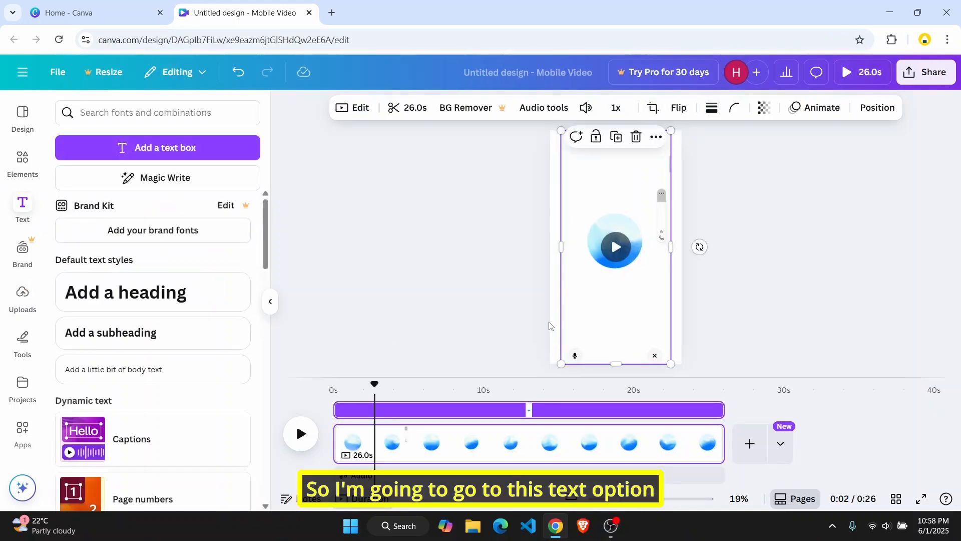
pyautogui.click(138, 345)
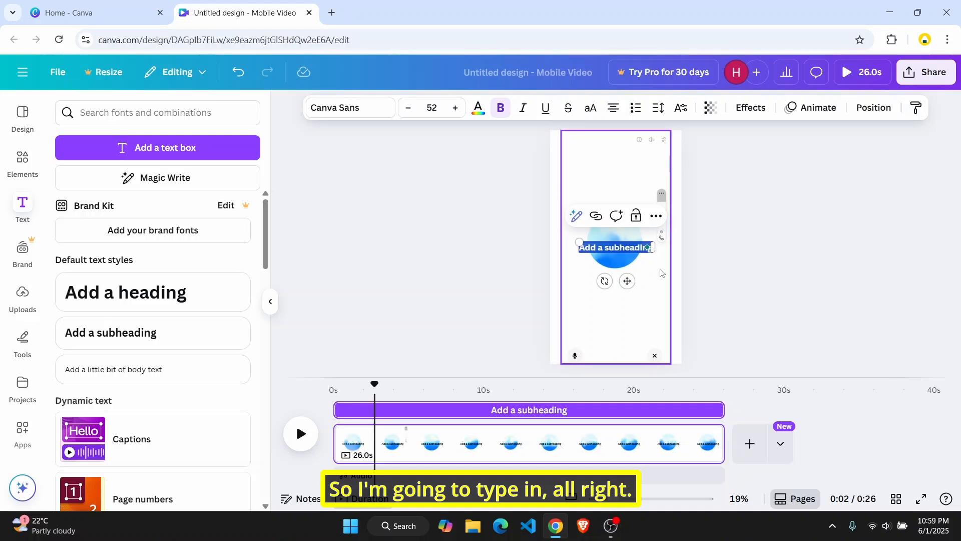
pyautogui.write('Alright,')
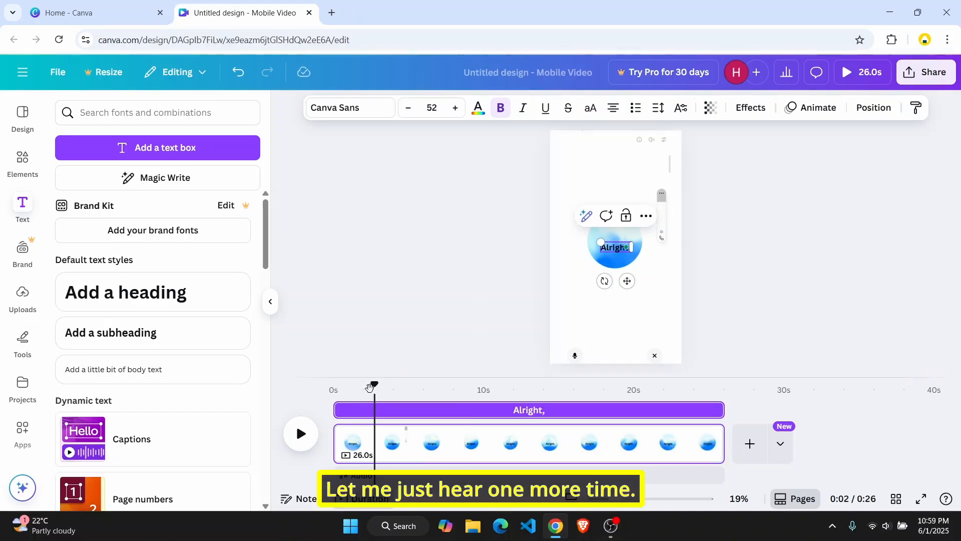
# Replay the video from the start to hear the next spoken words.
pyautogui.click(335, 391)
pyautogui.press('space')
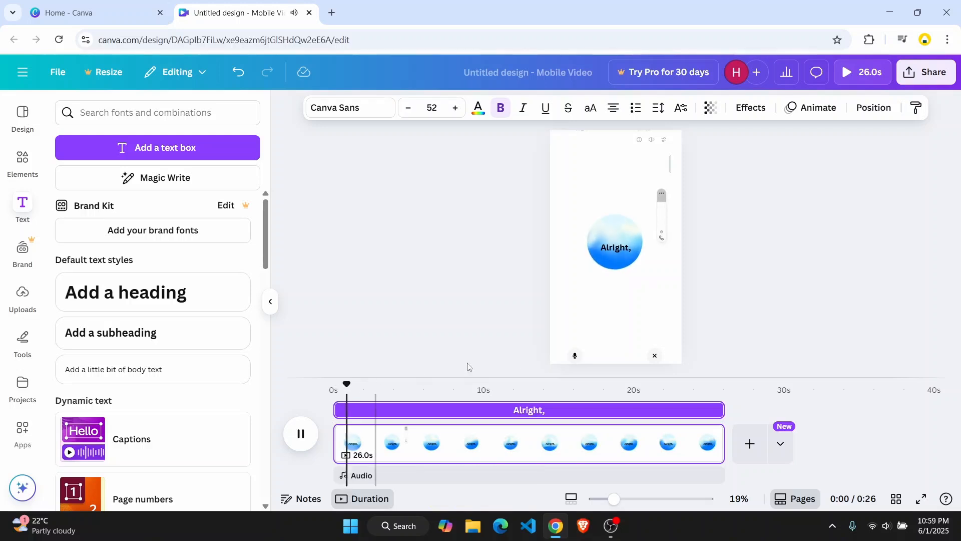
pyautogui.press('space')
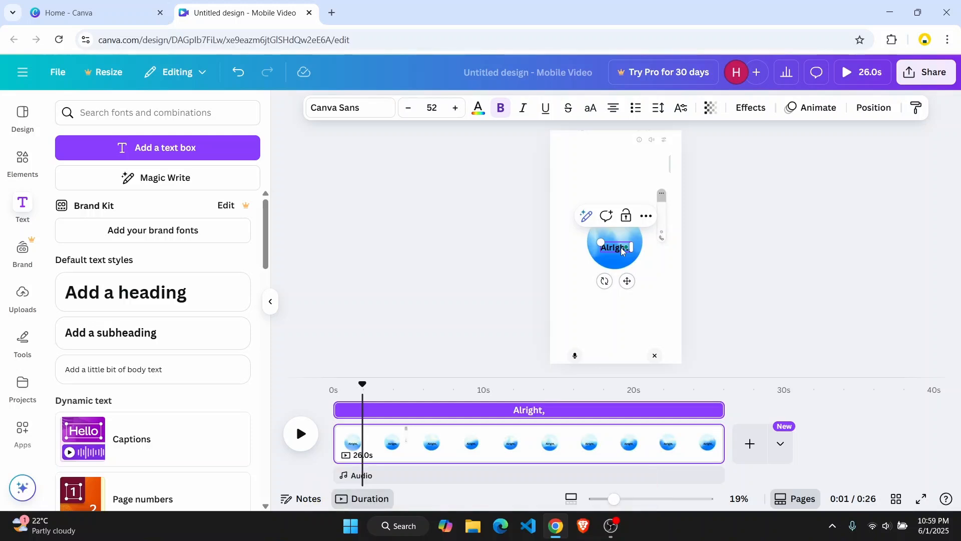
# Widen the subheading box and extend its text to "Alright, I'm ready wherever you are".
pyautogui.moveTo(637, 247); pyautogui.dragTo(678, 246)
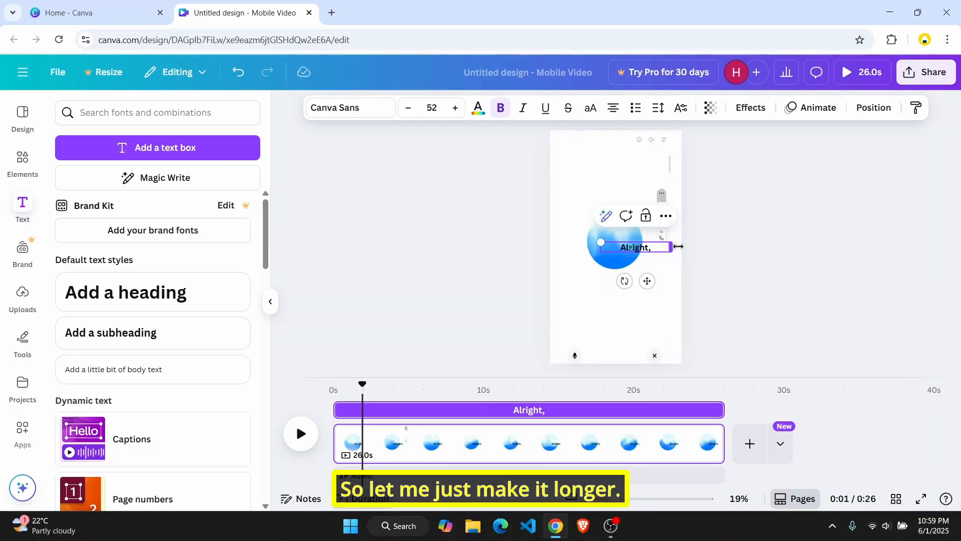
pyautogui.write('I')
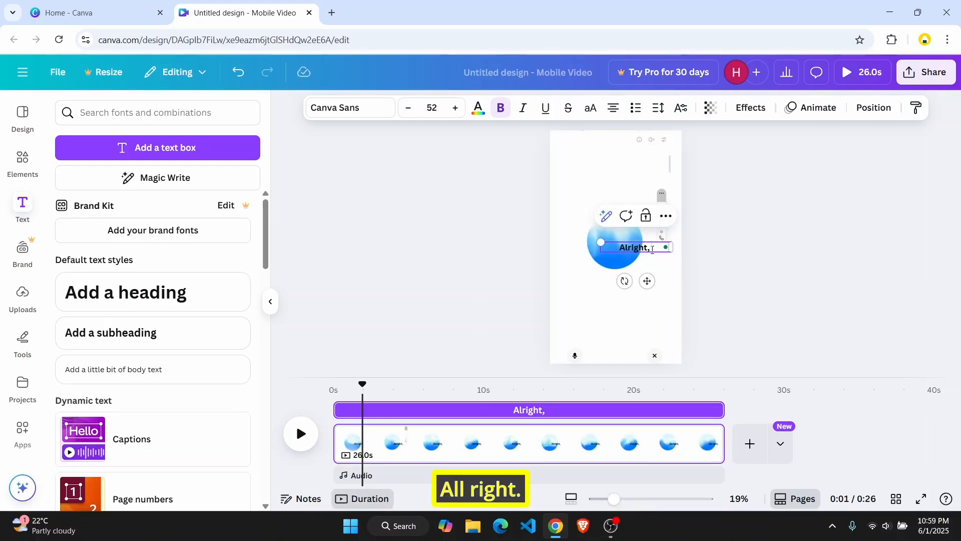
pyautogui.write("'m ready w")
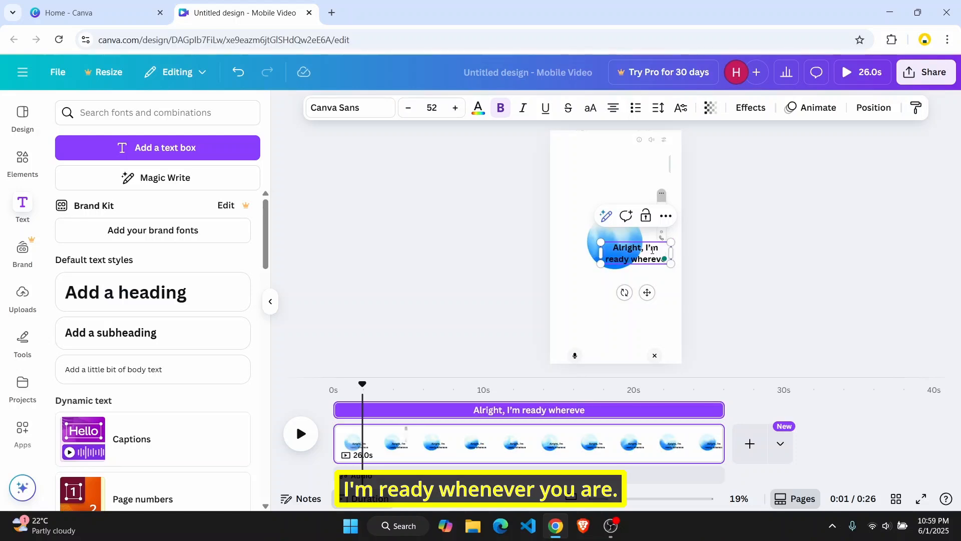
pyautogui.write('herever you are')
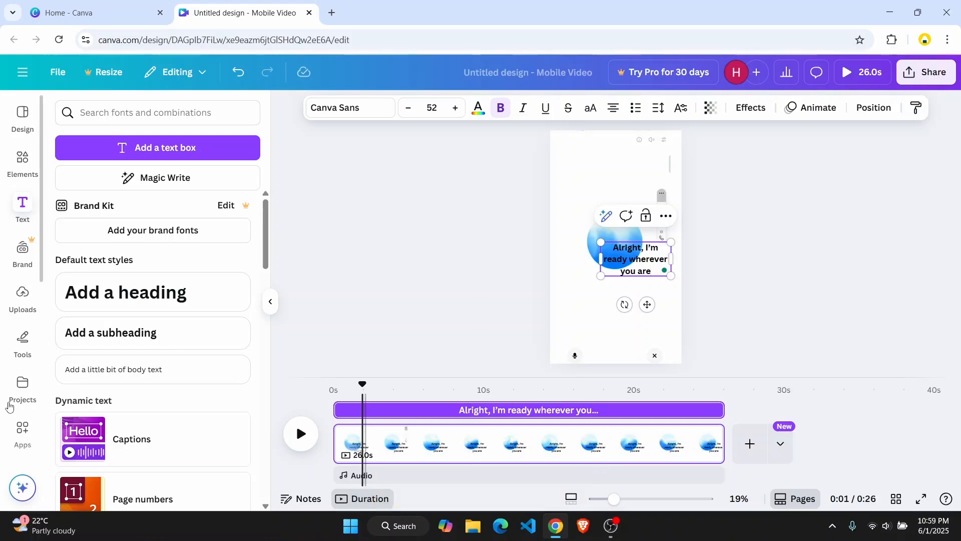
# Add a body text box below the subheading and widen it across the frame.
pyautogui.click(144, 380)
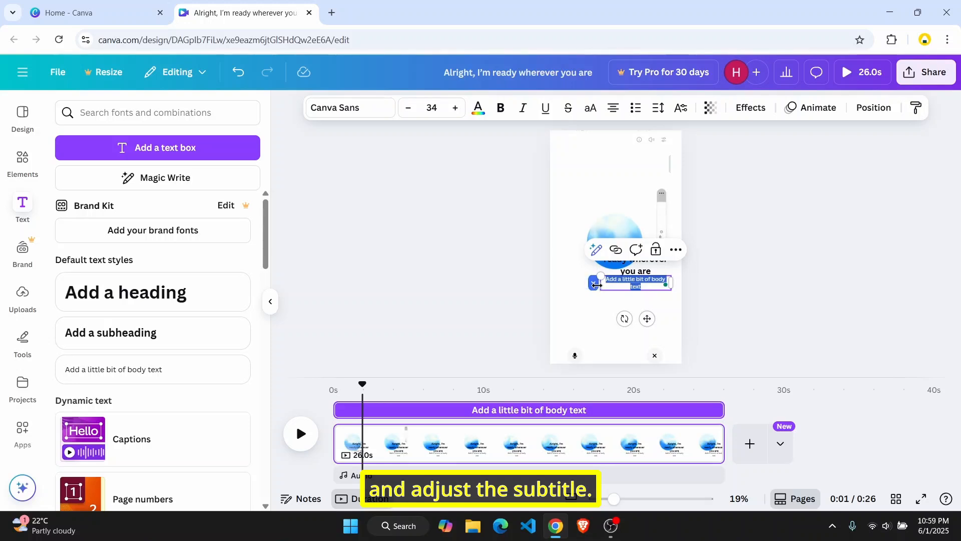
pyautogui.moveTo(597, 284); pyautogui.dragTo(561, 283)
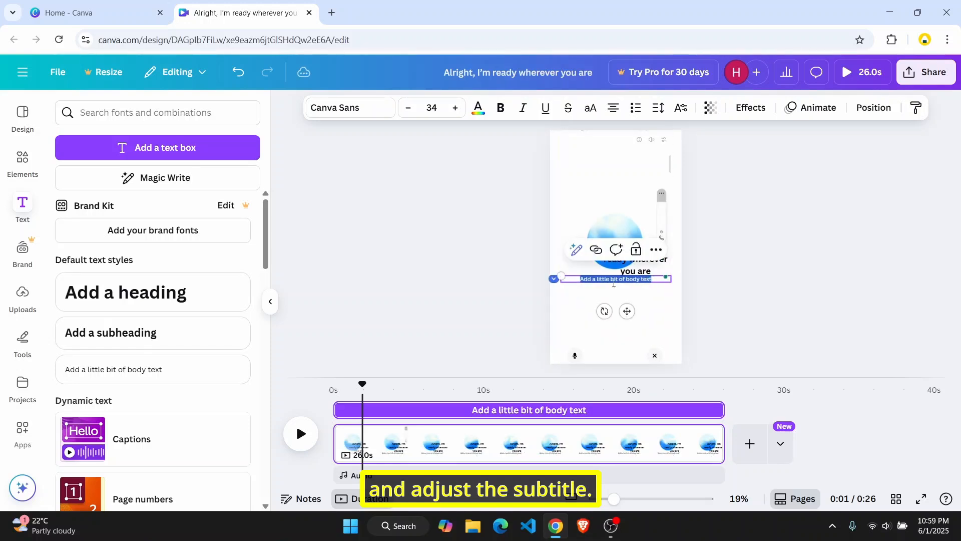
# Bold the last word of the body text.
pyautogui.click(613, 284)
pyautogui.doubleClick(643, 278)
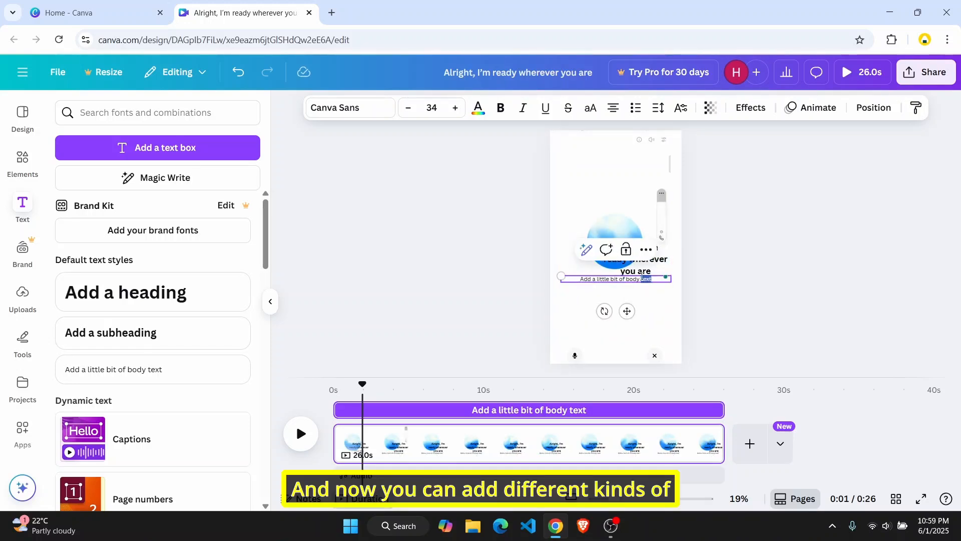
pyautogui.scroll(-8, 165, 305)
pyautogui.scroll(9, 141, 320)
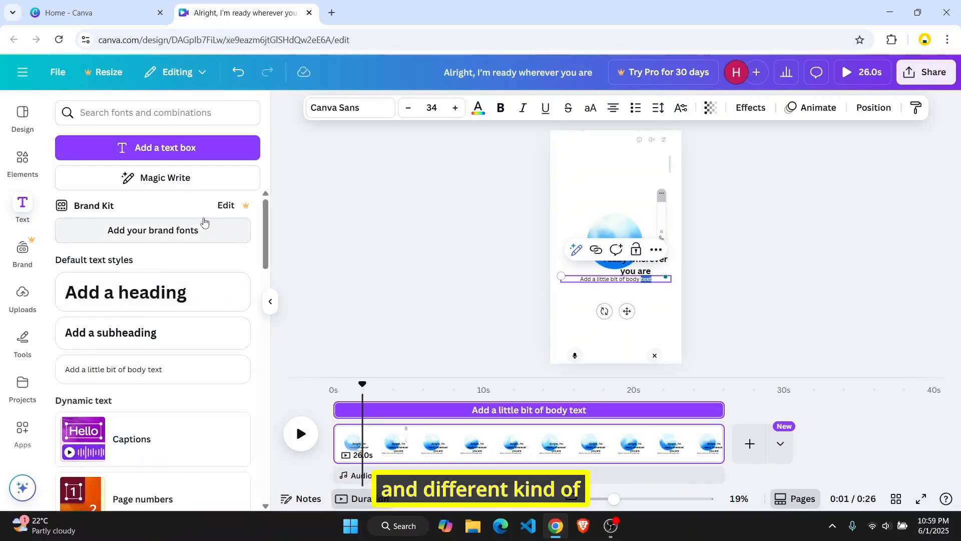
pyautogui.click(500, 108)
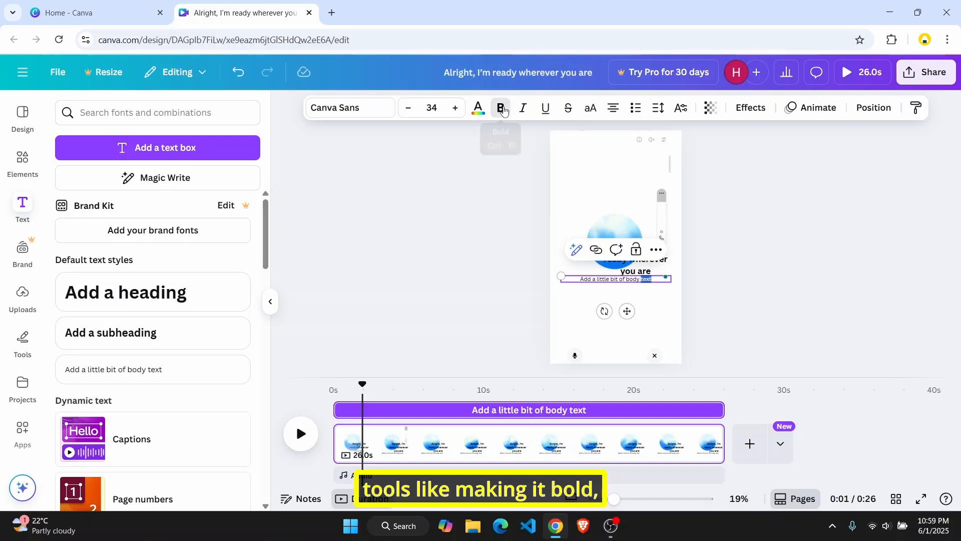
# Delete all the placeholder text from the body text box.
pyautogui.doubleClick(604, 280)
pyautogui.hotkey('ctrl', 'a')
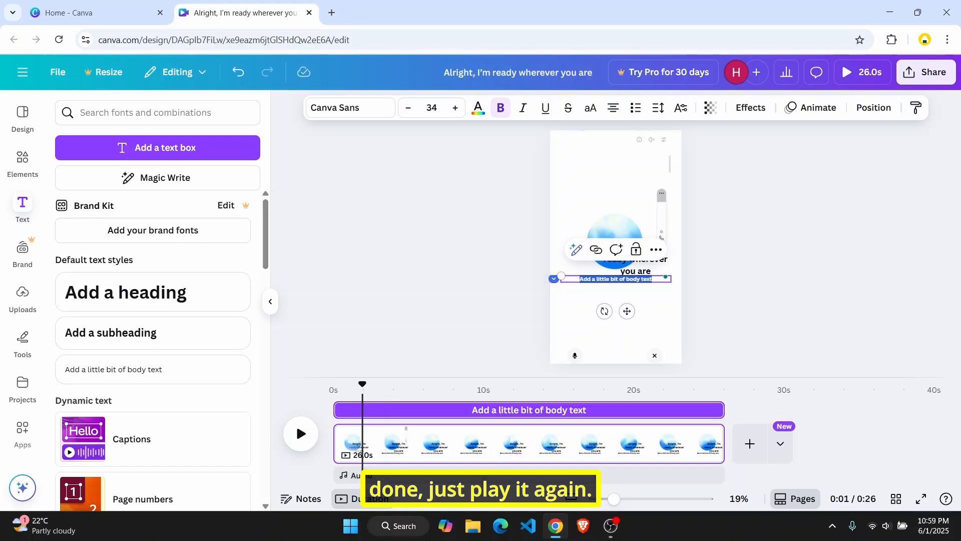
pyautogui.press('BackSpace')
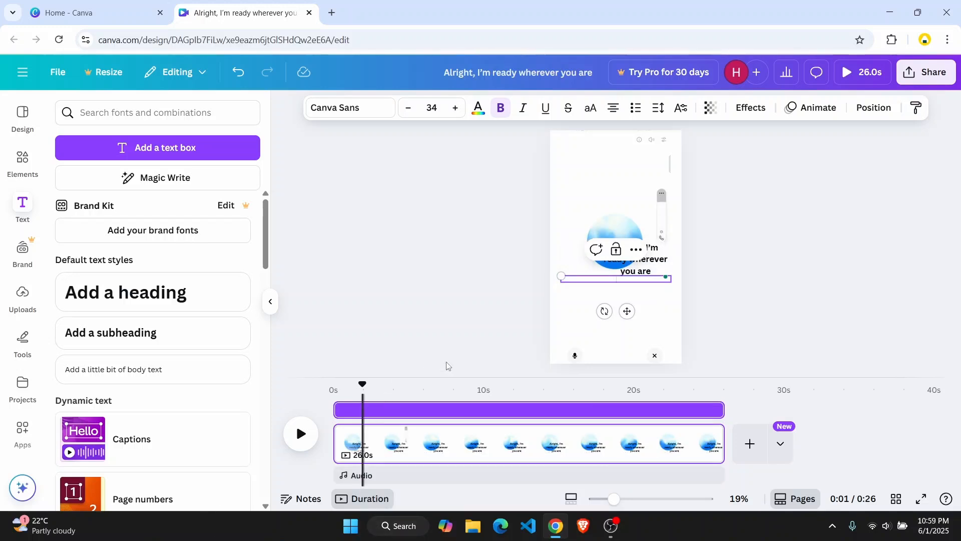
# Undo the body text deletion to restore its placeholder text, then deselect it.
pyautogui.hotkey('ctrl', 'z')
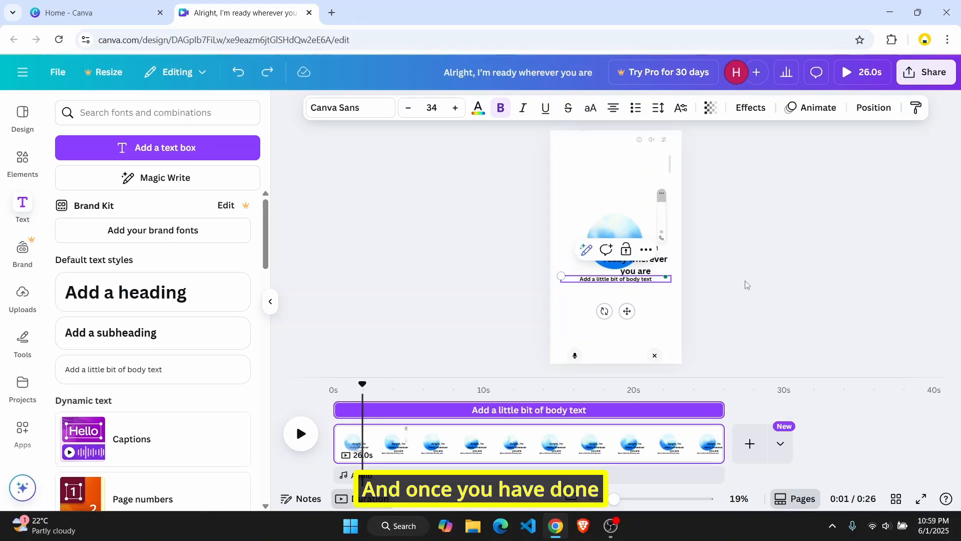
pyautogui.click(745, 293)
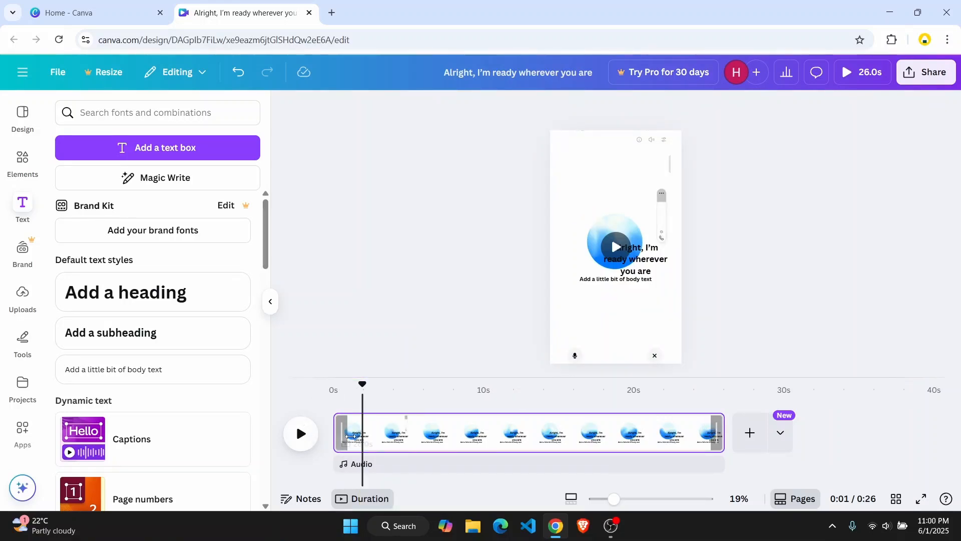
# Split the video page at about 3 seconds.
pyautogui.click(368, 418)
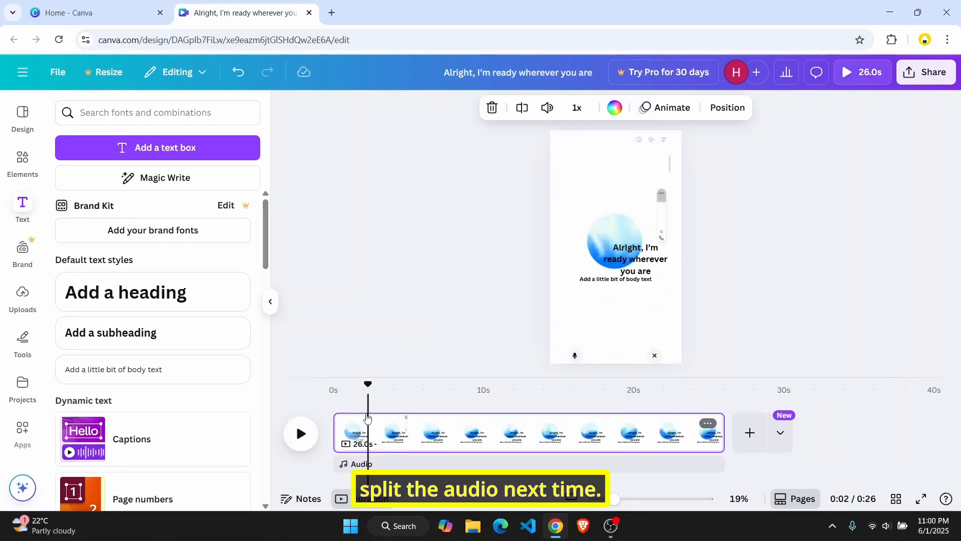
pyautogui.click(300, 439)
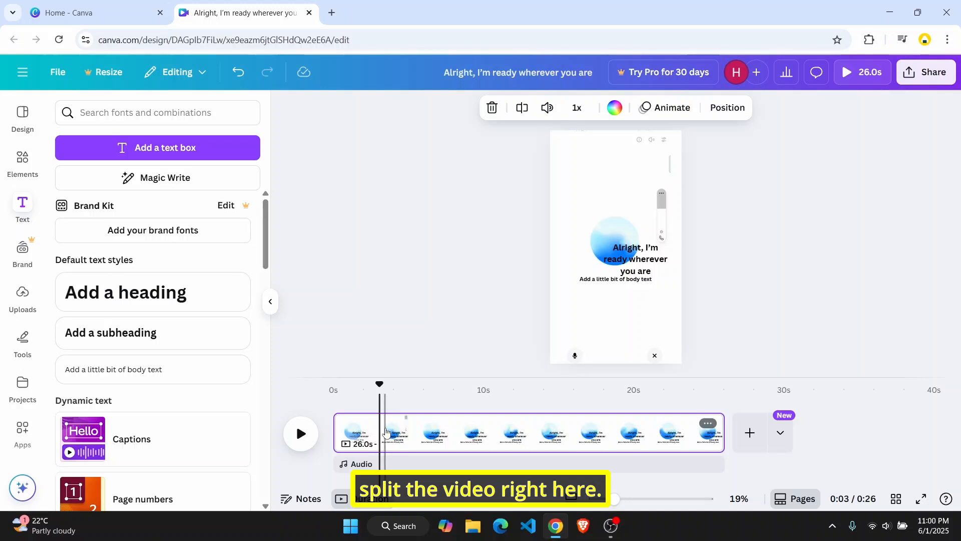
pyautogui.click(521, 107)
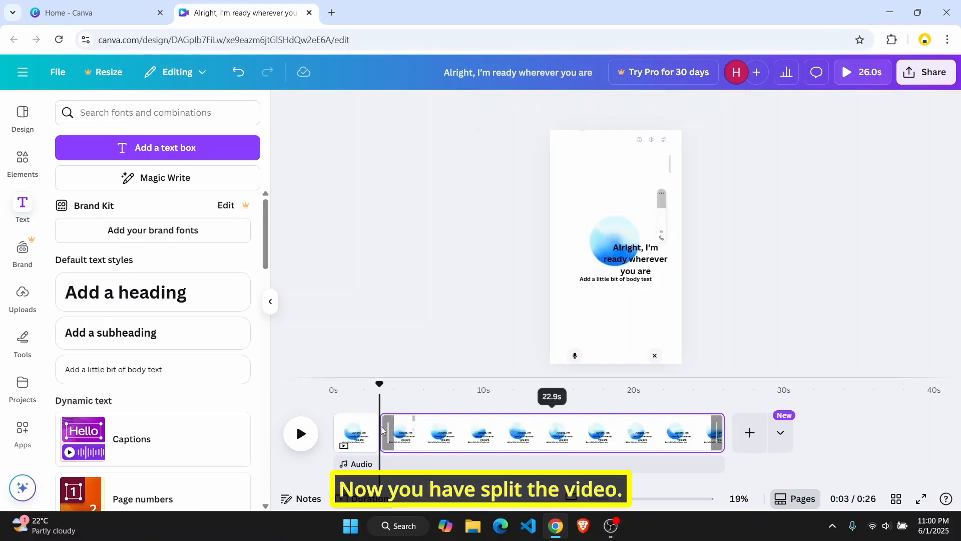
# Delete the body text box from the second page.
pyautogui.click(399, 434)
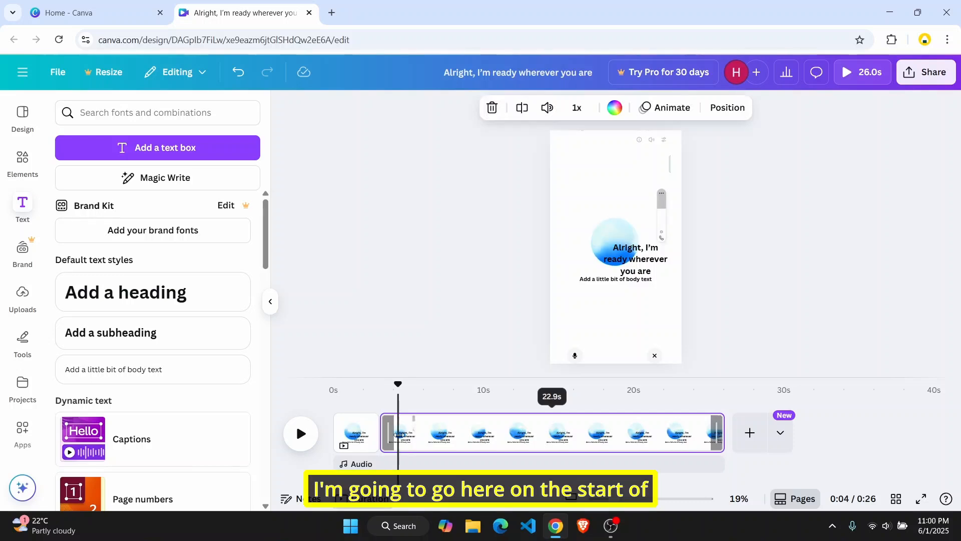
pyautogui.click(381, 412)
pyautogui.click(591, 280)
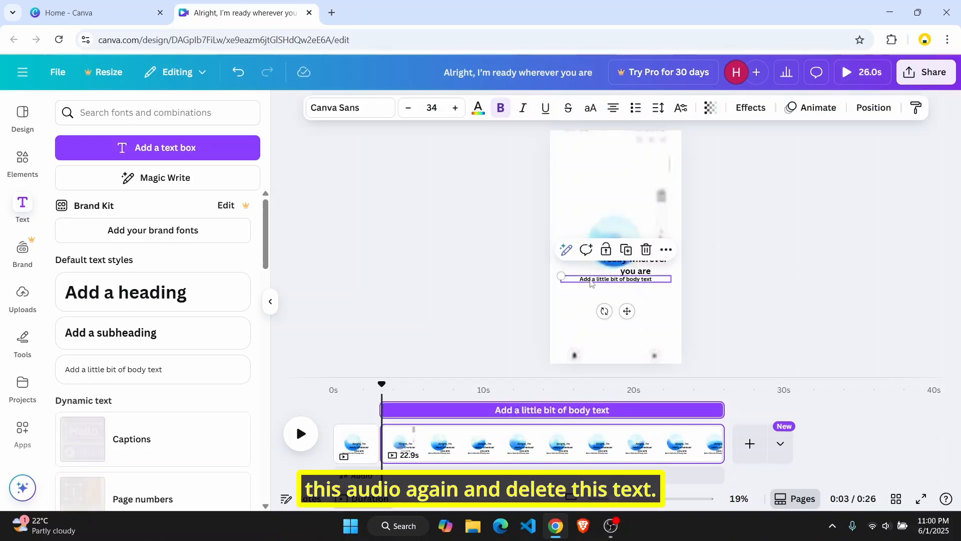
pyautogui.press('Delete')
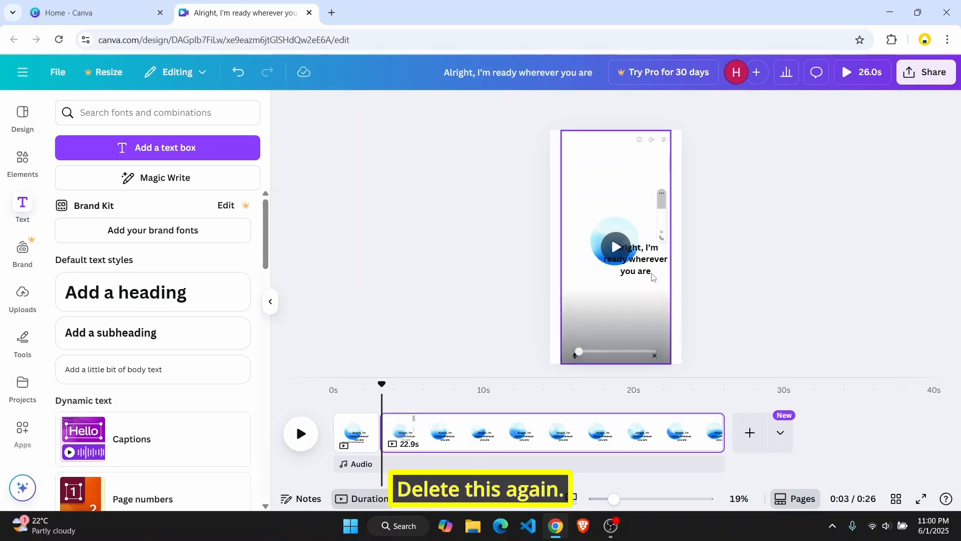
# Clear the heading text from the second page.
pyautogui.hotkey('ctrl', 'z')
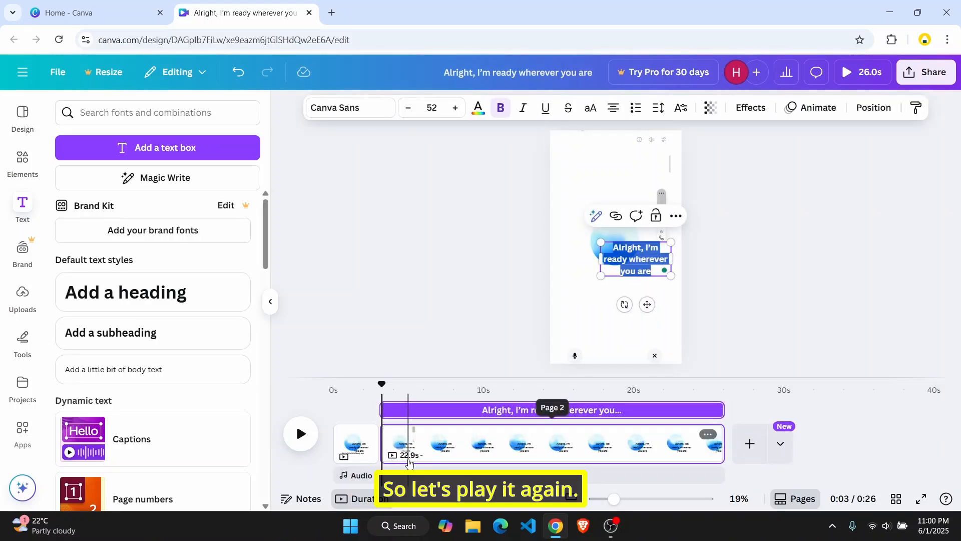
pyautogui.press('BackSpace')
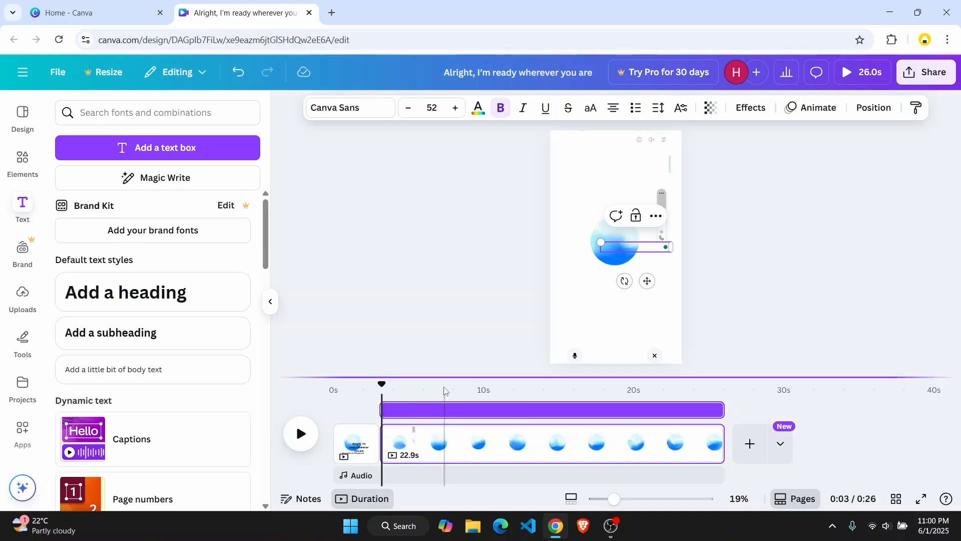
# Play the video from the first page to listen to the speech.
pyautogui.click(430, 398)
pyautogui.click(381, 399)
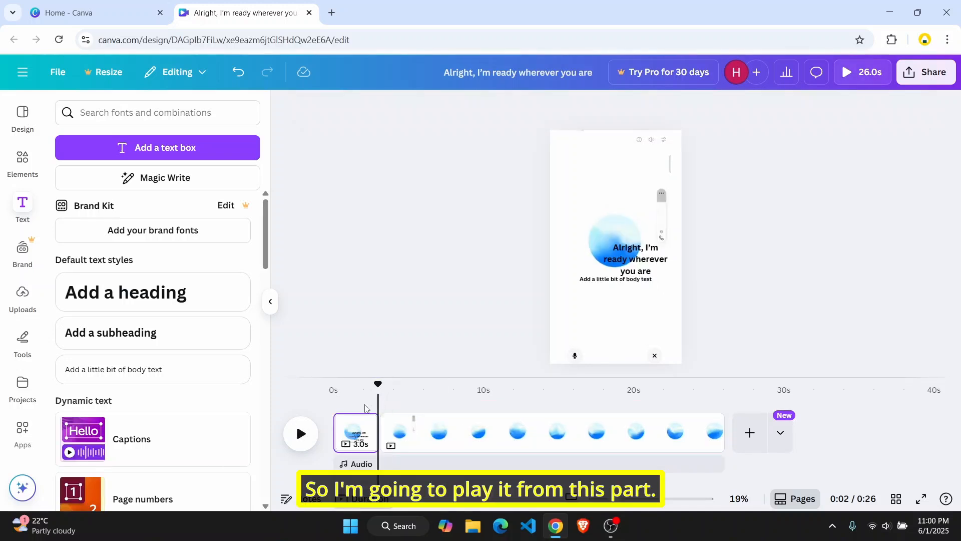
pyautogui.click(310, 436)
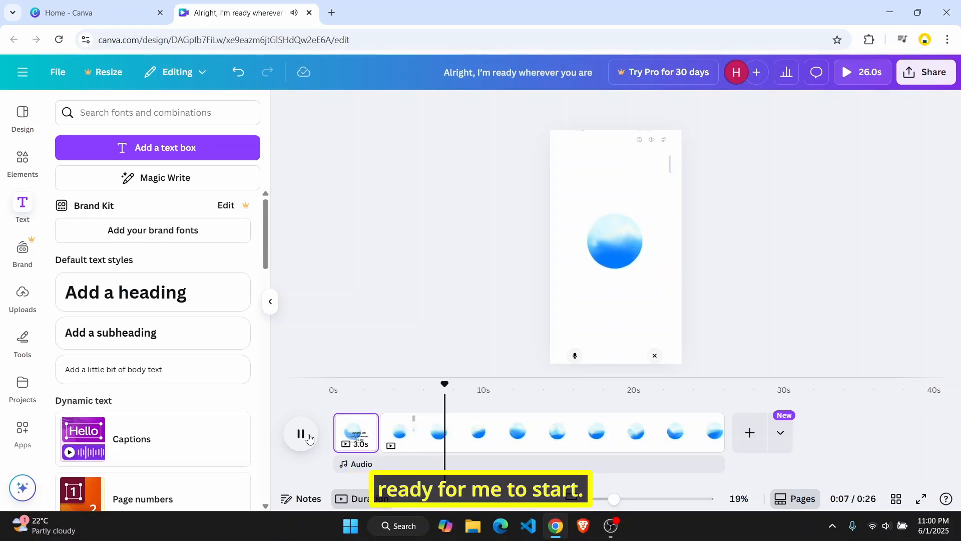
pyautogui.click(302, 434)
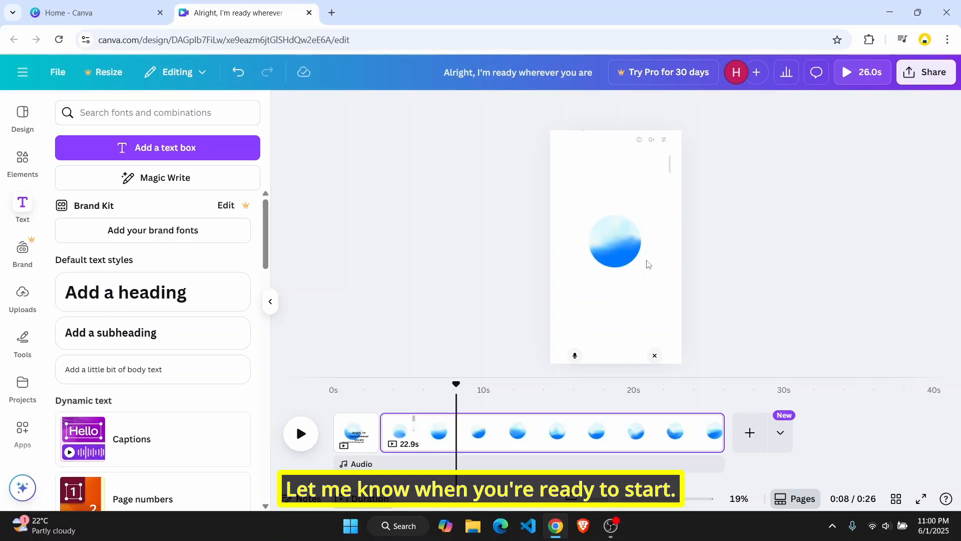
# Add a subheading on the second page reading "Got it, let me know when you are ready".
pyautogui.click(125, 339)
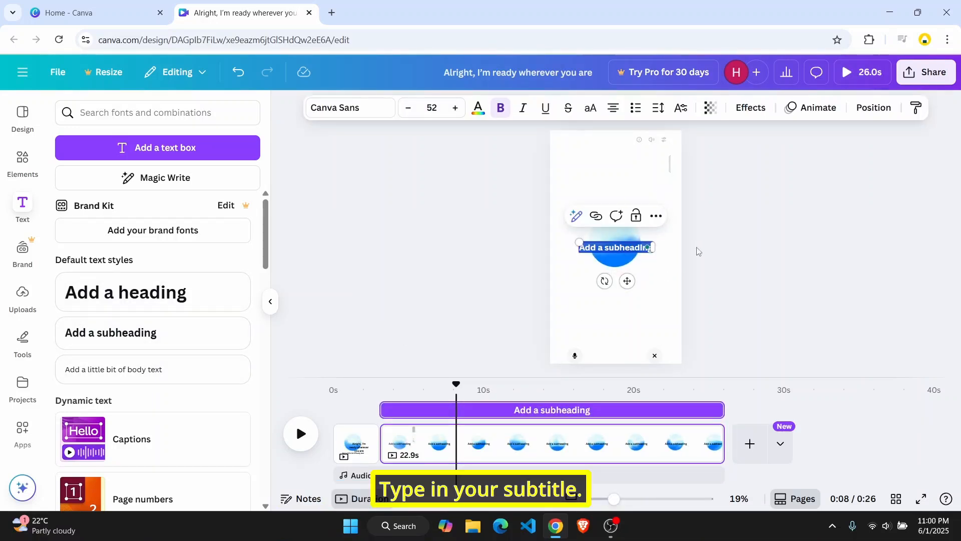
pyautogui.write('Got it,')
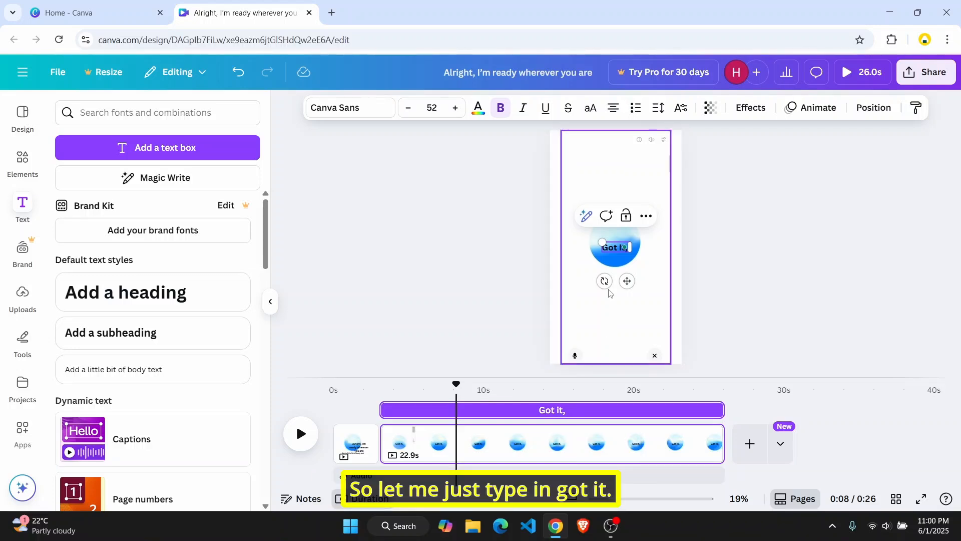
pyautogui.write('let me know wh')
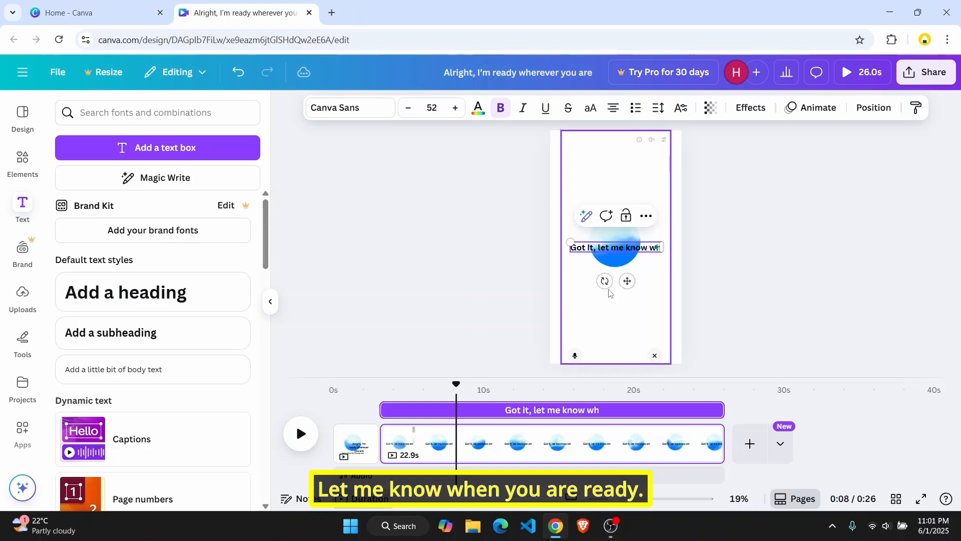
pyautogui.write('er')
pyautogui.press('BackSpace')
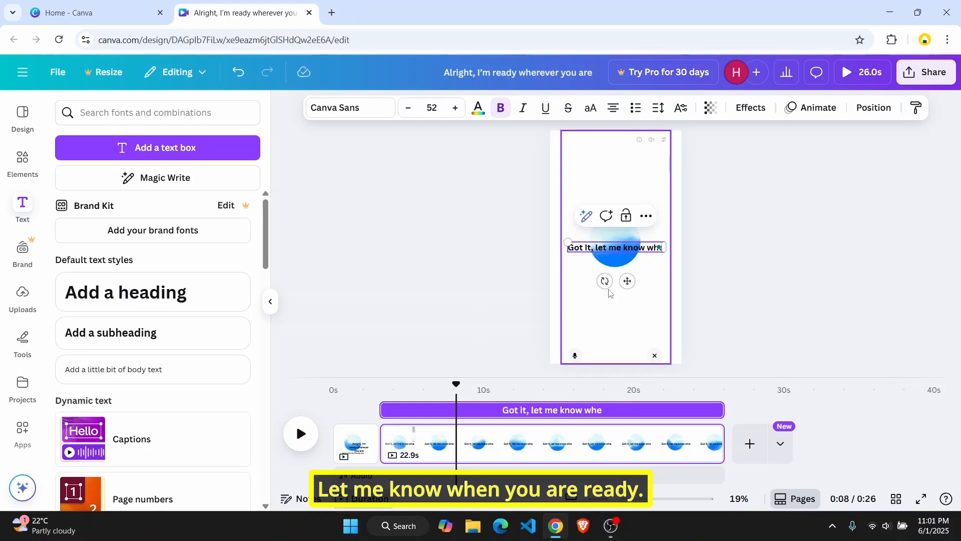
pyautogui.write('n you are ready')
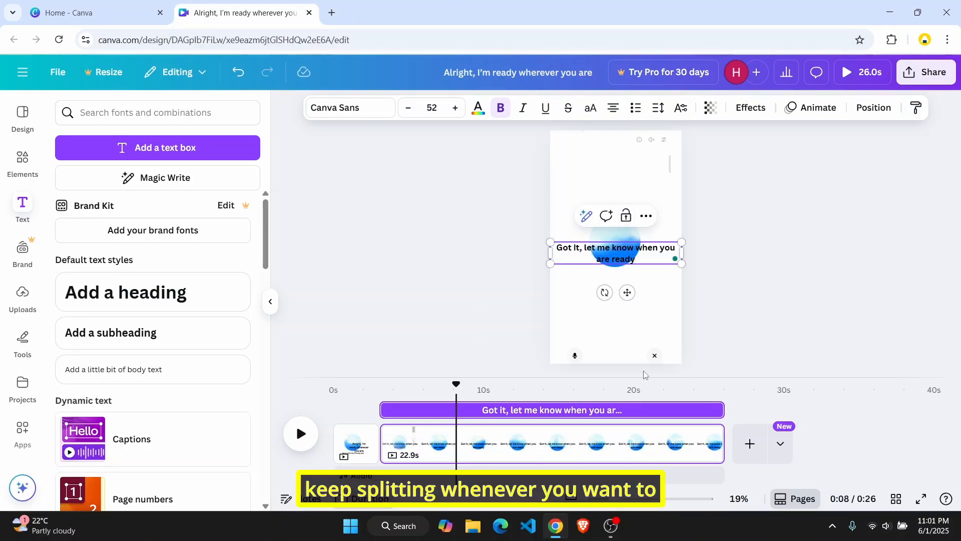
# Play the video from the start to check the subtitles against the audio.
pyautogui.click(738, 317)
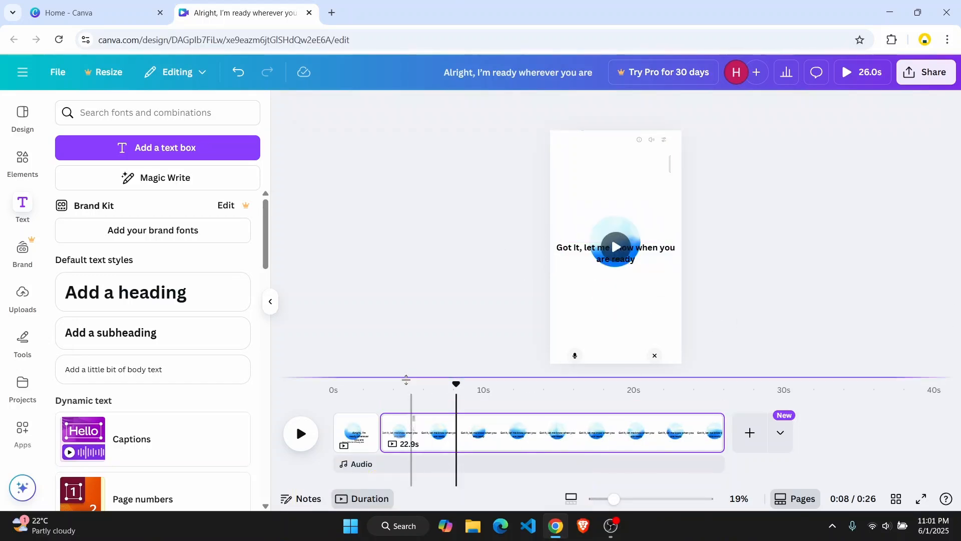
pyautogui.click(371, 391)
pyautogui.press('space')
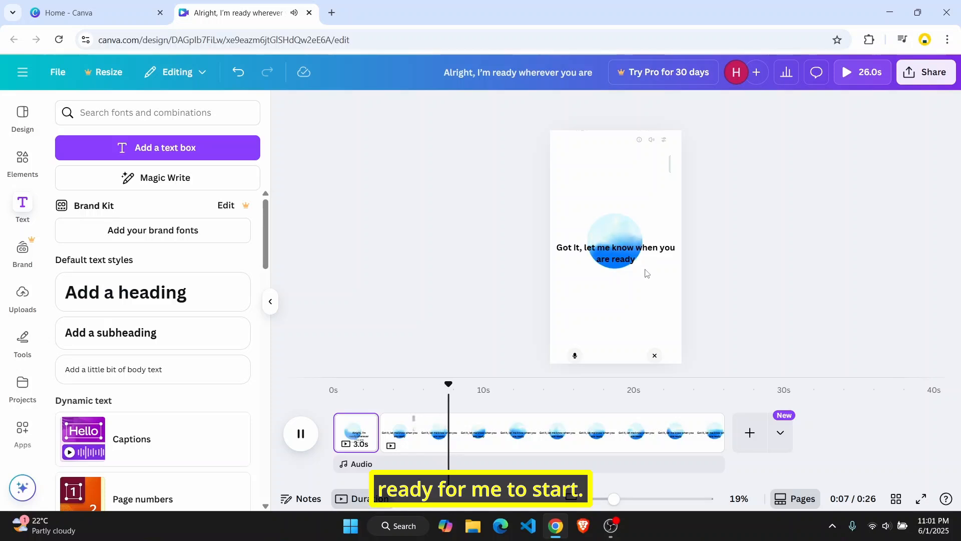
pyautogui.press('space')
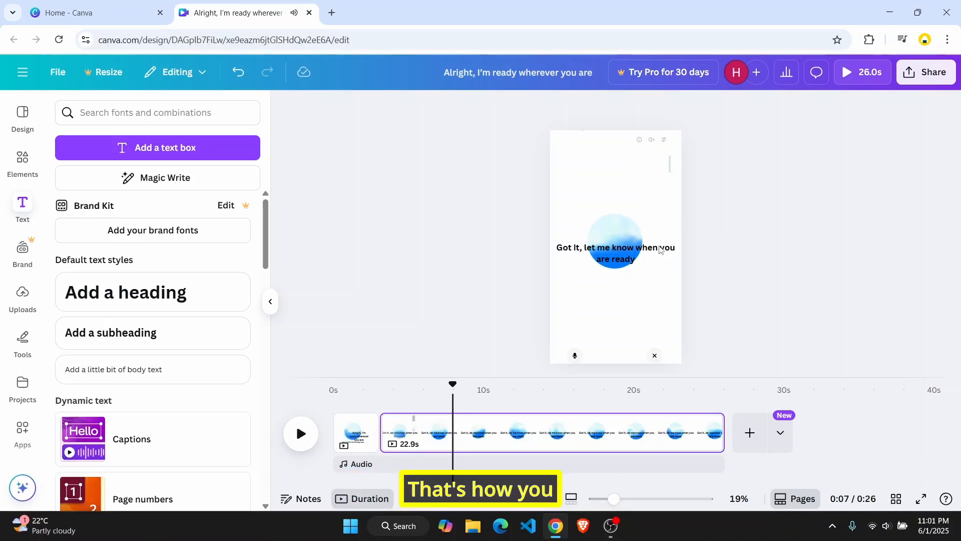
pyautogui.moveTo(638, 251); pyautogui.dragTo(639, 256)
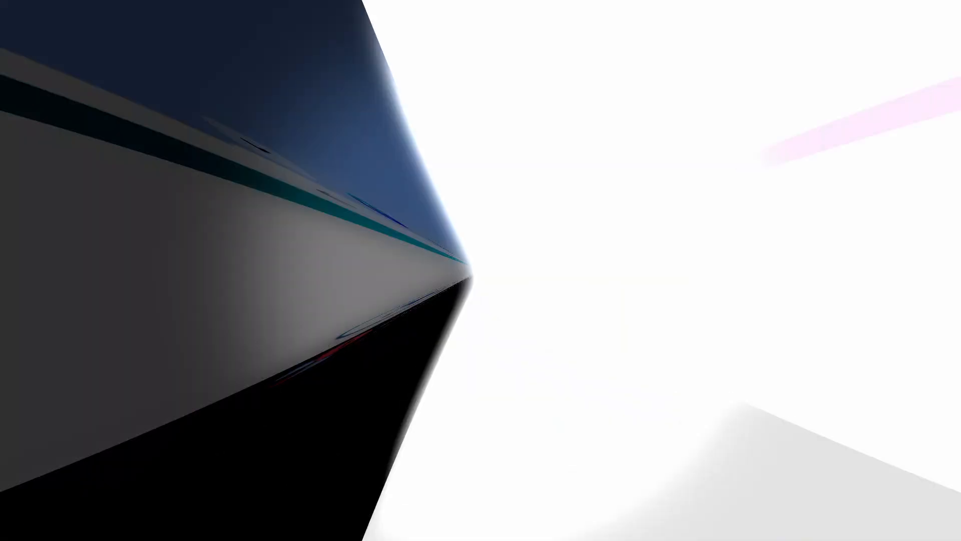